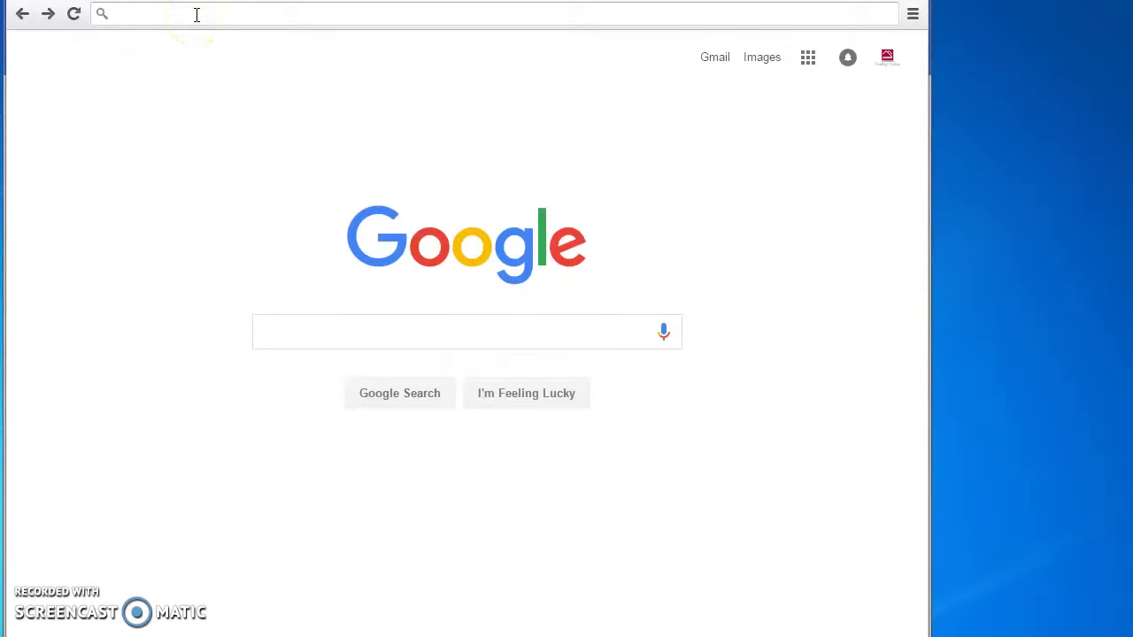
Go to the Chaffey College WCOnline site at chaffey.mywconline.com via the address-bar suggestion
{"action": "type", "text": "chaf"}
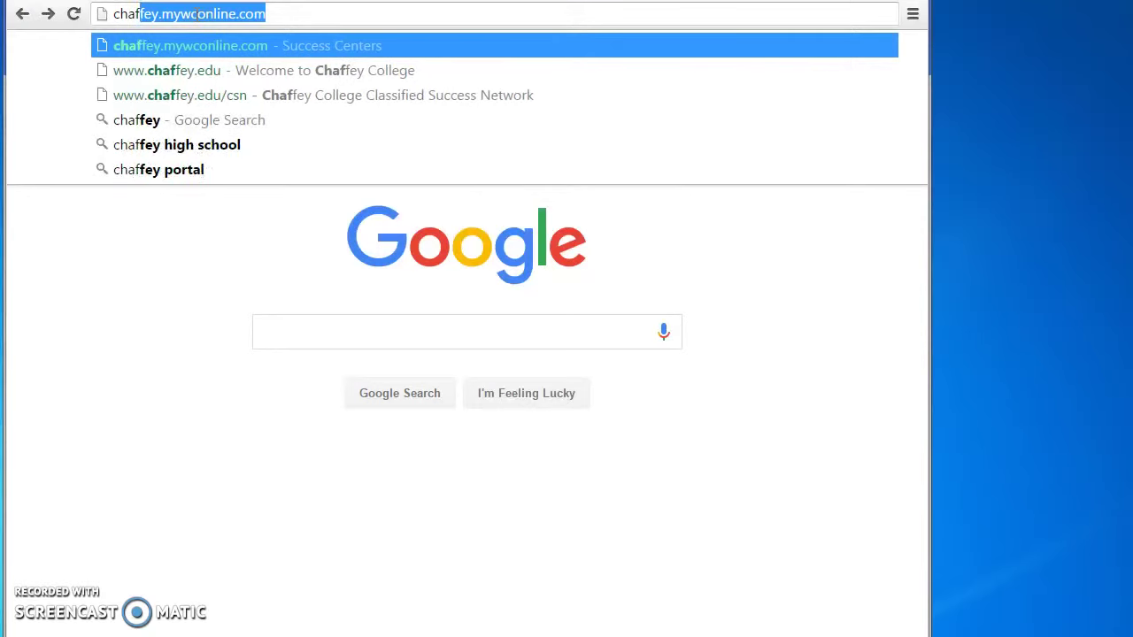
{"action": "key", "text": "Return"}
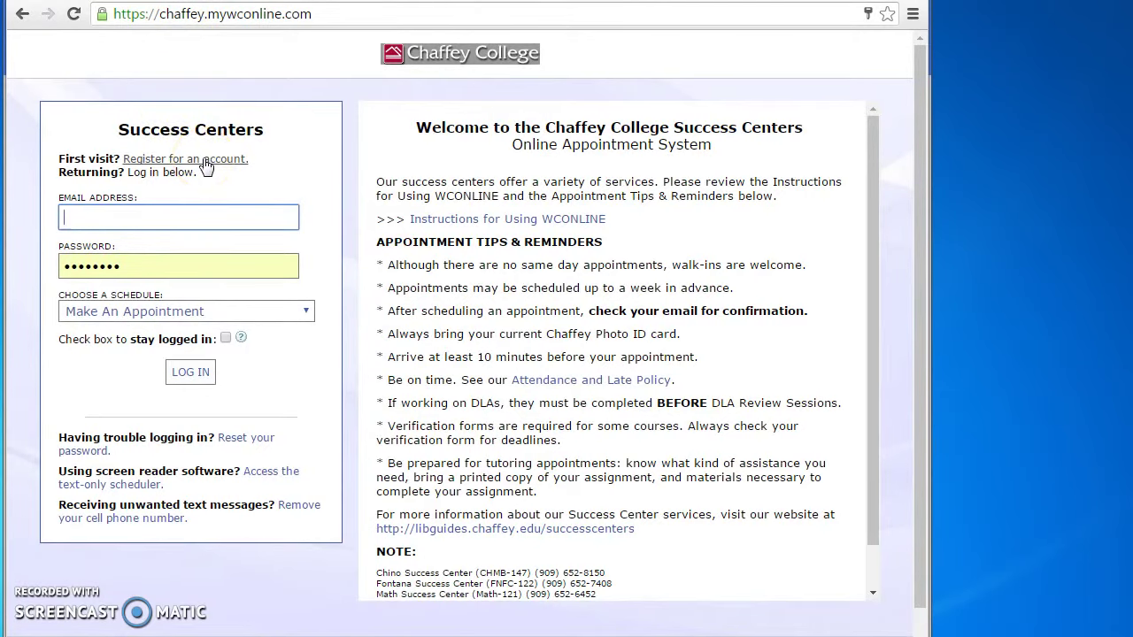
Fill in and submit the Create a New Account form with the student's details
{"action": "left_click", "coordinate": [205, 161]}
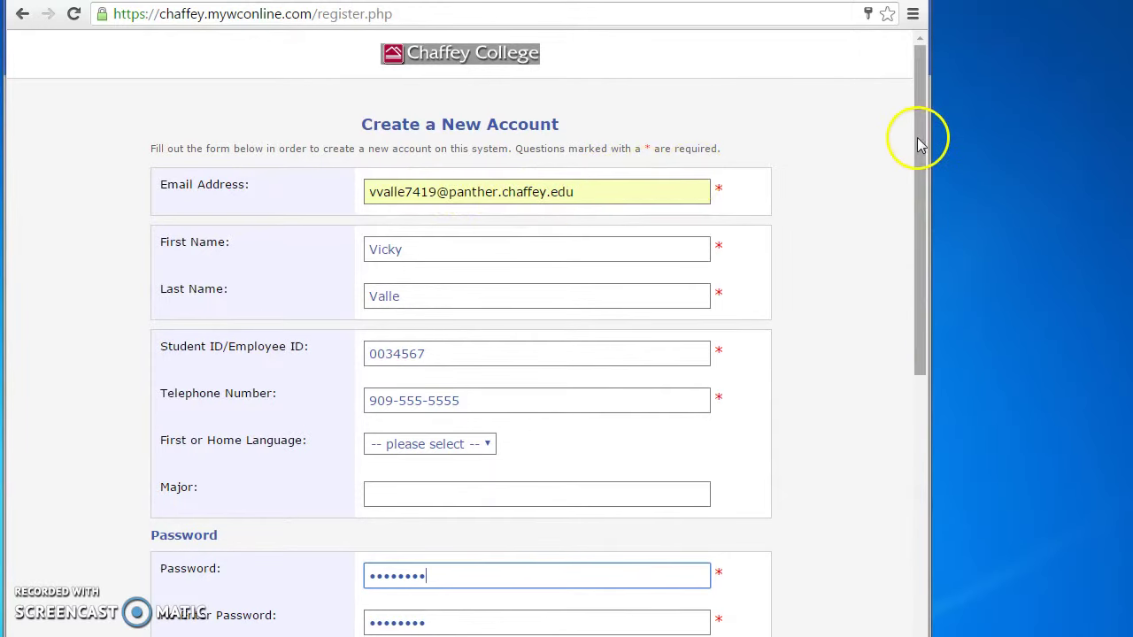
{"action": "left_click_drag", "start_coordinate": [917, 144], "coordinate": [888, 383]}
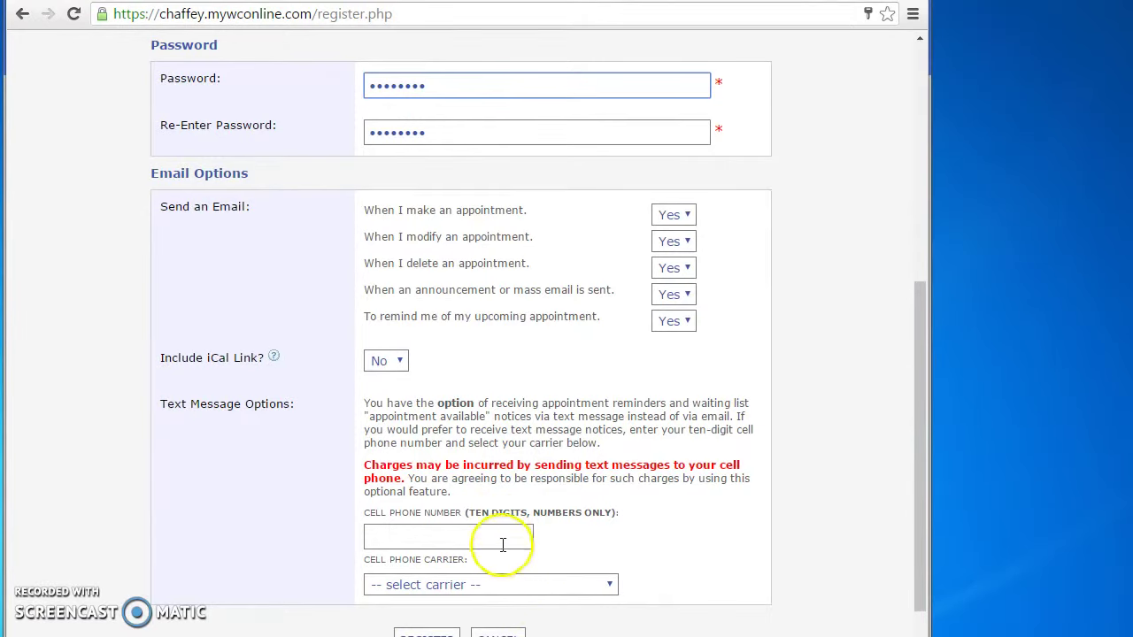
{"action": "left_click_drag", "start_coordinate": [917, 439], "coordinate": [907, 499]}
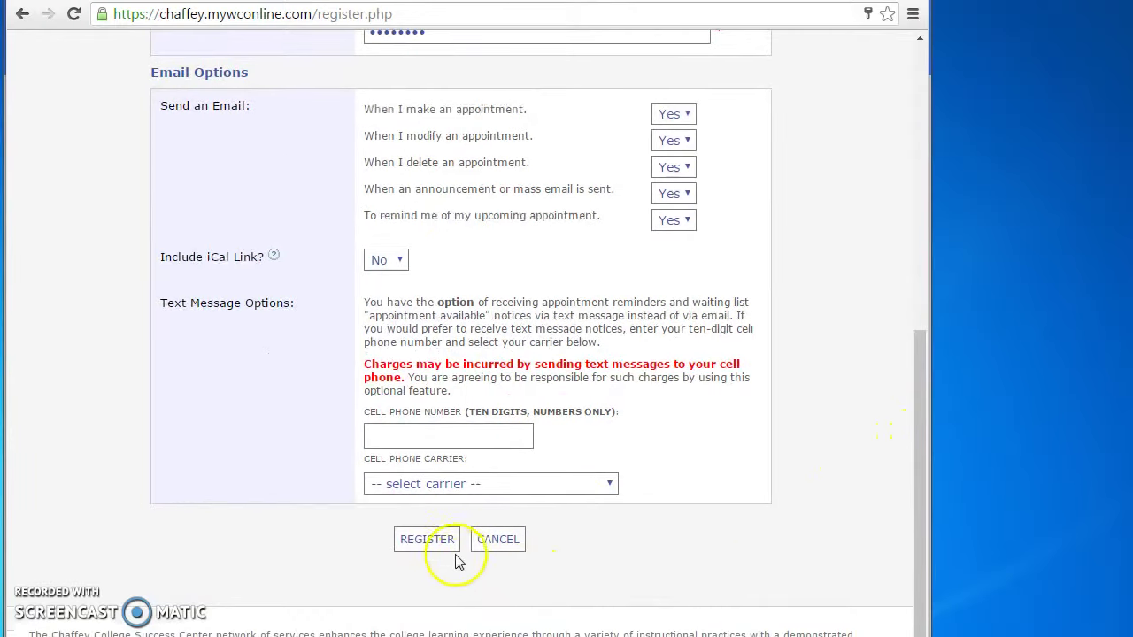
{"action": "left_click", "coordinate": [430, 542]}
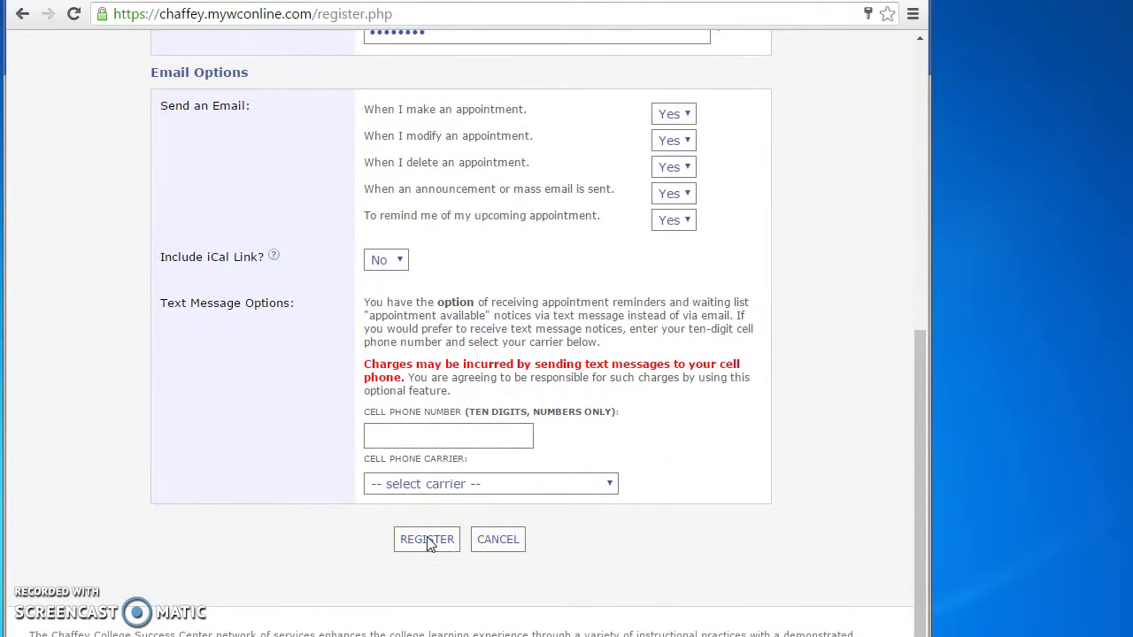
{"action": "left_click", "coordinate": [80, 272]}
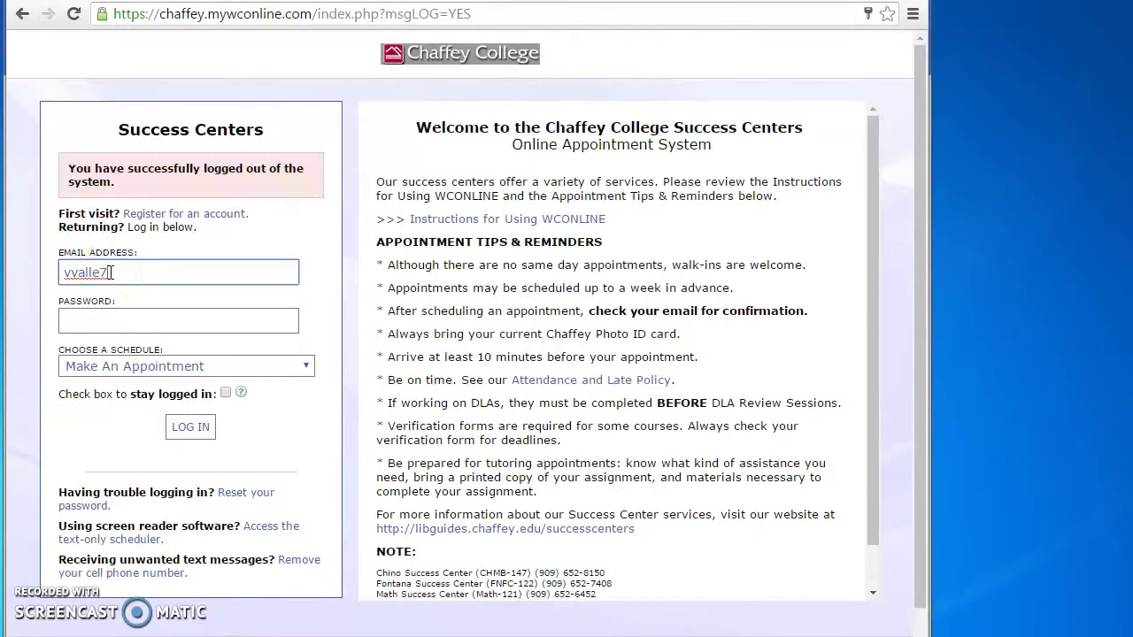
Enter the new account's email address and password
{"action": "type", "text": "4"}
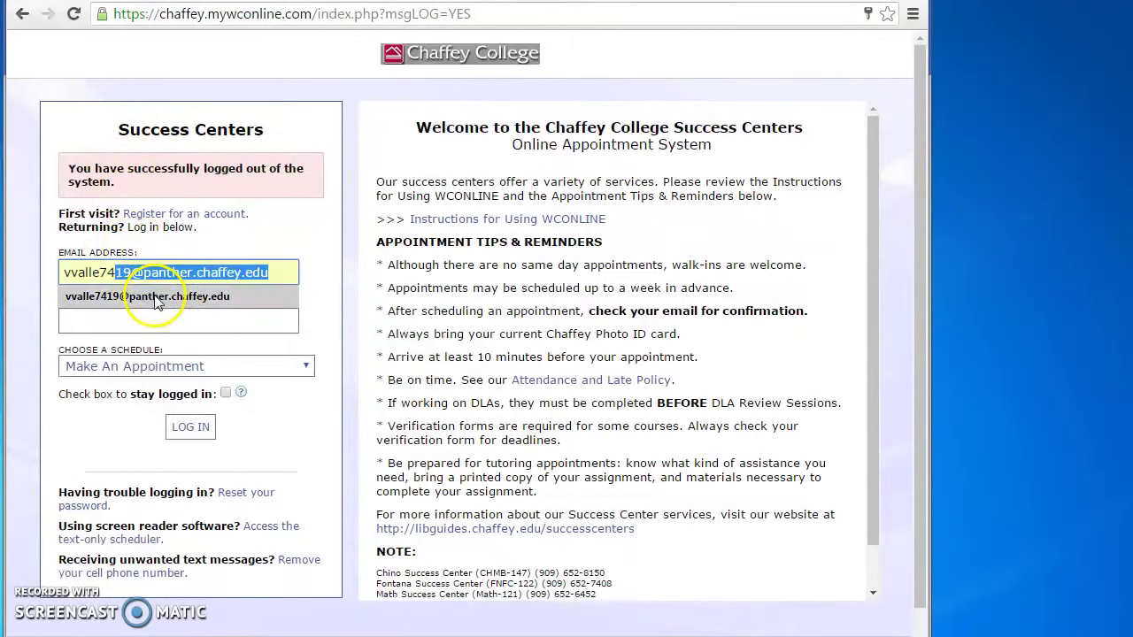
{"action": "left_click", "coordinate": [147, 296]}
{"action": "left_click", "coordinate": [122, 320]}
{"action": "type", "text": "*"}
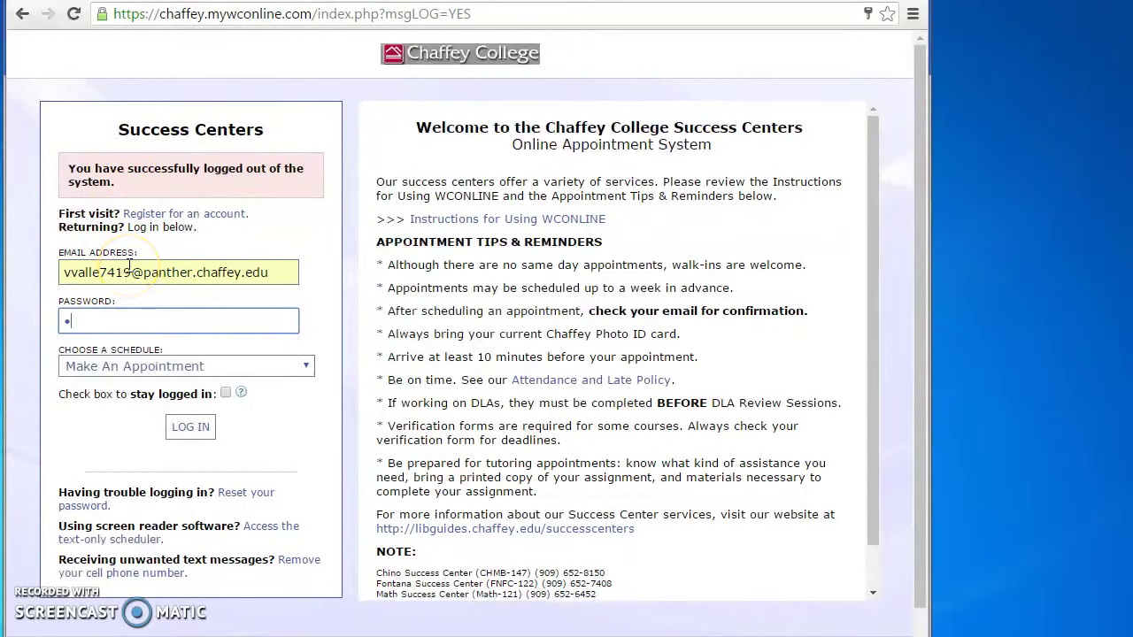
{"action": "type", "text": "*******"}
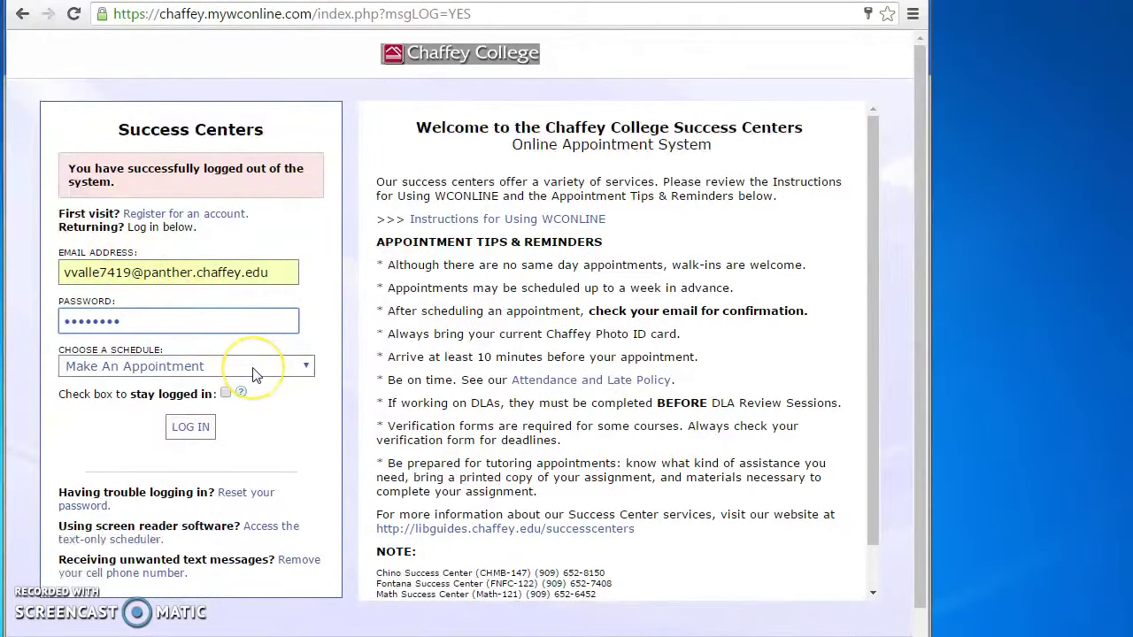
Choose the RANCHO:Multidisciplinary Tutoring & DLAs schedule and log in
{"action": "left_click", "coordinate": [306, 372]}
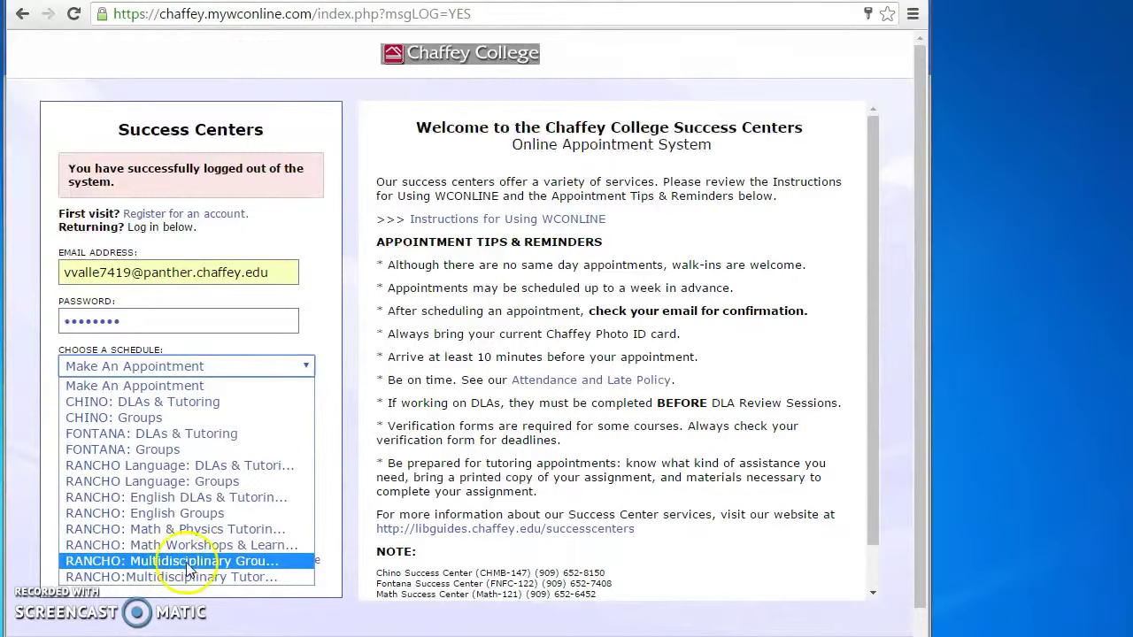
{"action": "left_click", "coordinate": [247, 570]}
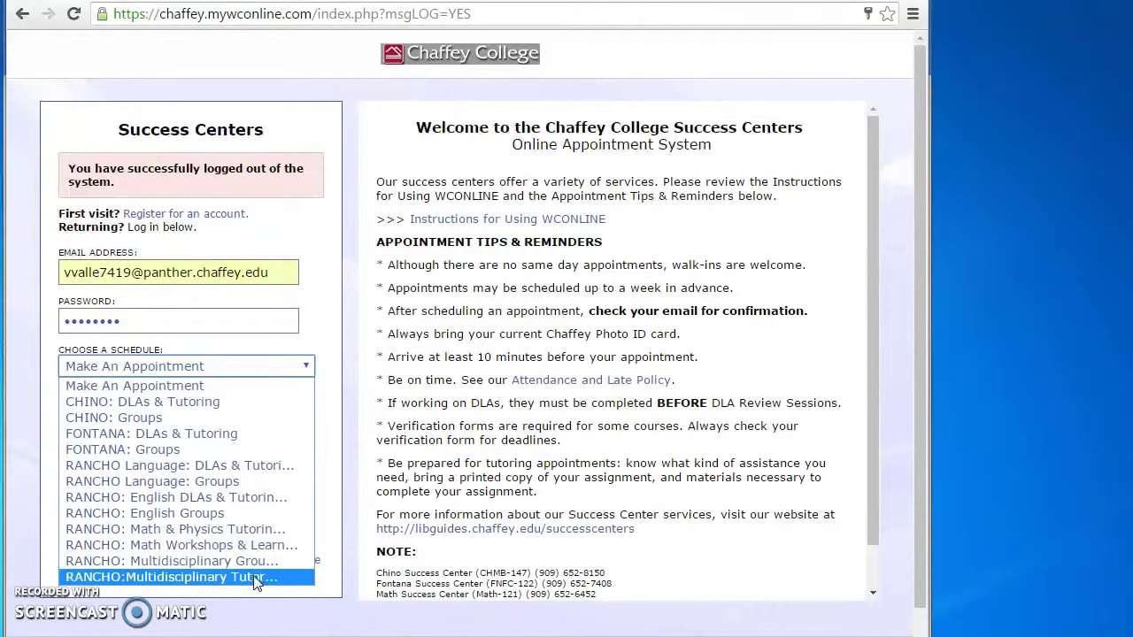
{"action": "left_click", "coordinate": [254, 577]}
{"action": "left_click", "coordinate": [191, 429]}
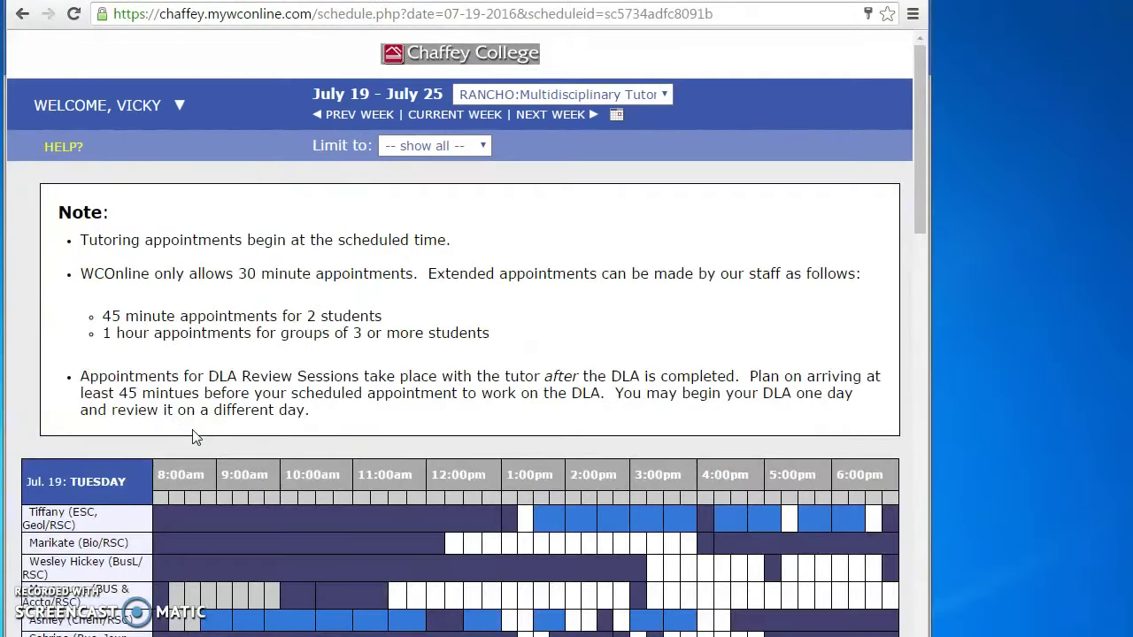
Keep the multidisciplinary tutoring schedule and set 'Limit to' to Chem 10
{"action": "left_click", "coordinate": [676, 139]}
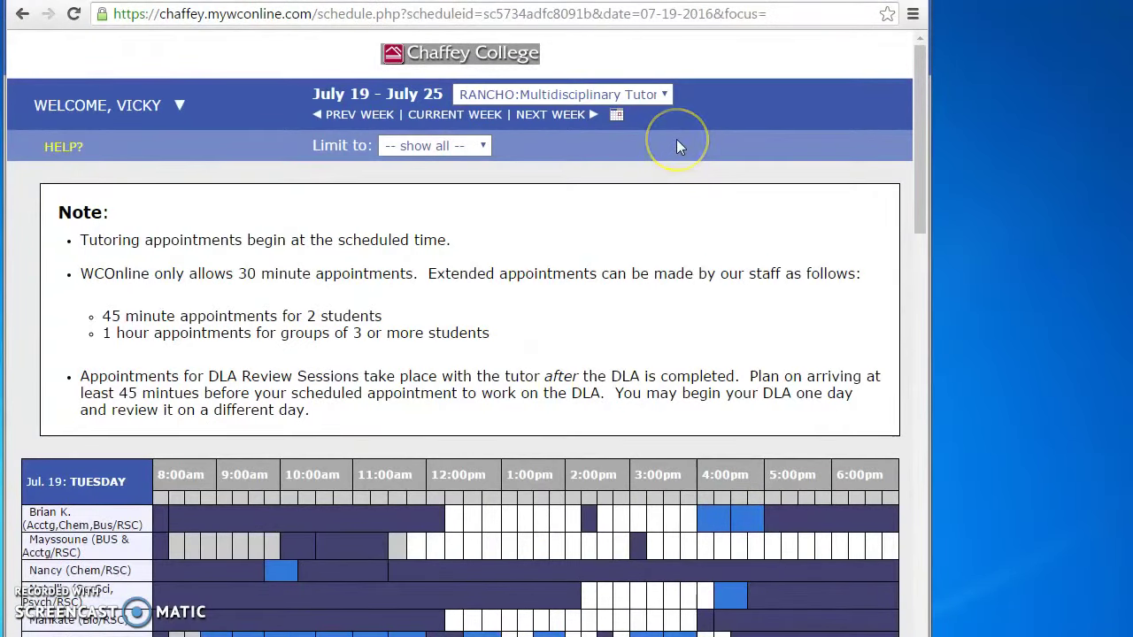
{"action": "left_click", "coordinate": [664, 95]}
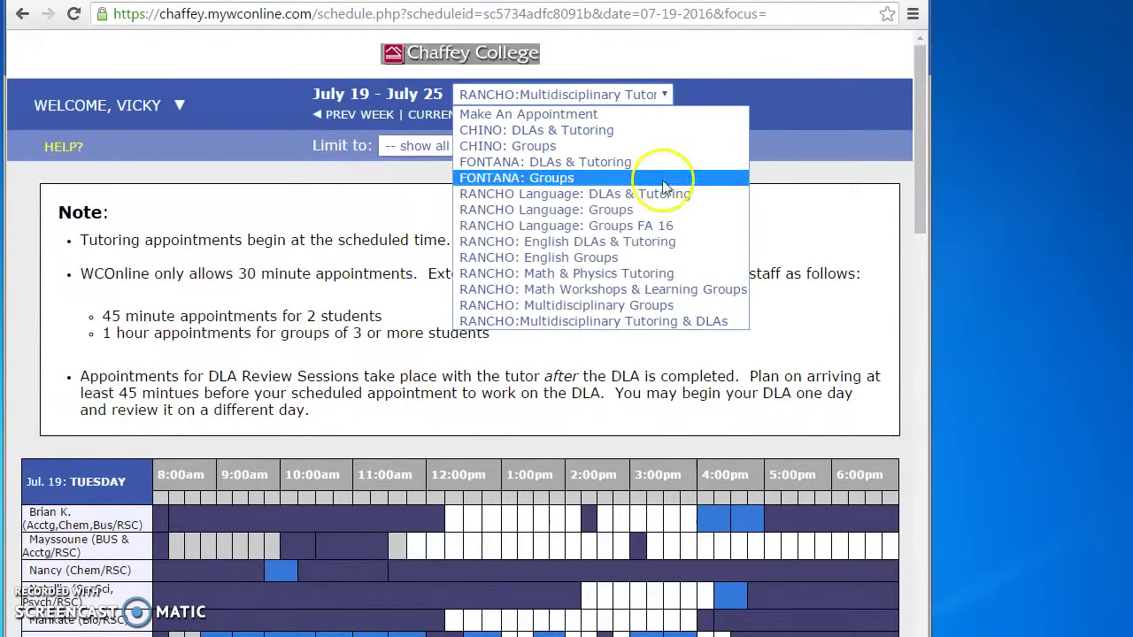
{"action": "left_click", "coordinate": [674, 326]}
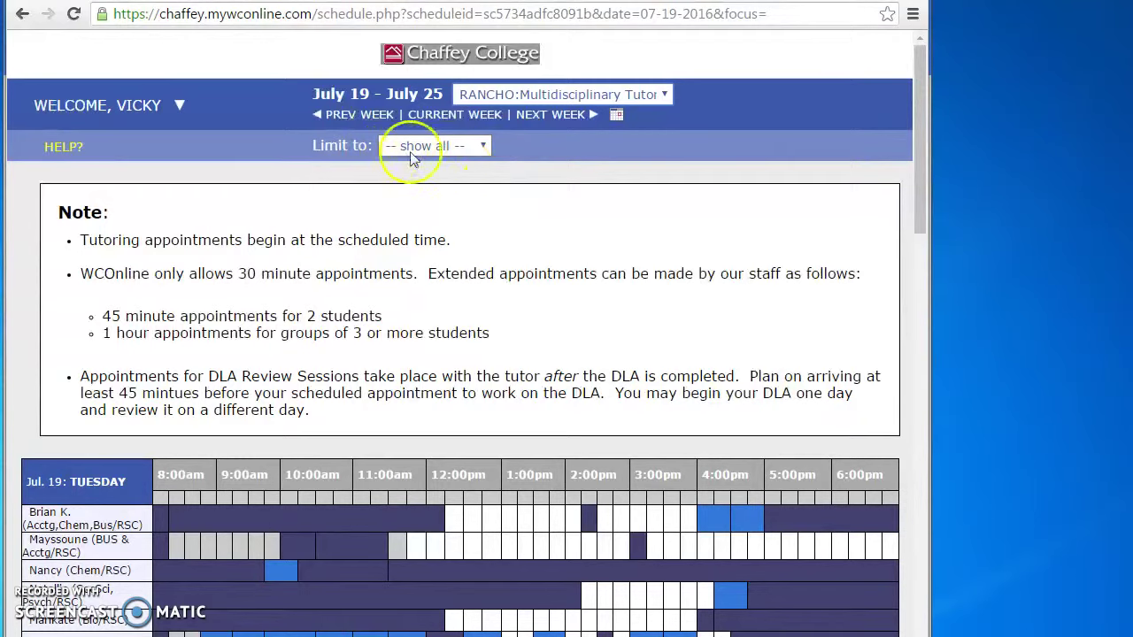
{"action": "left_click", "coordinate": [483, 147]}
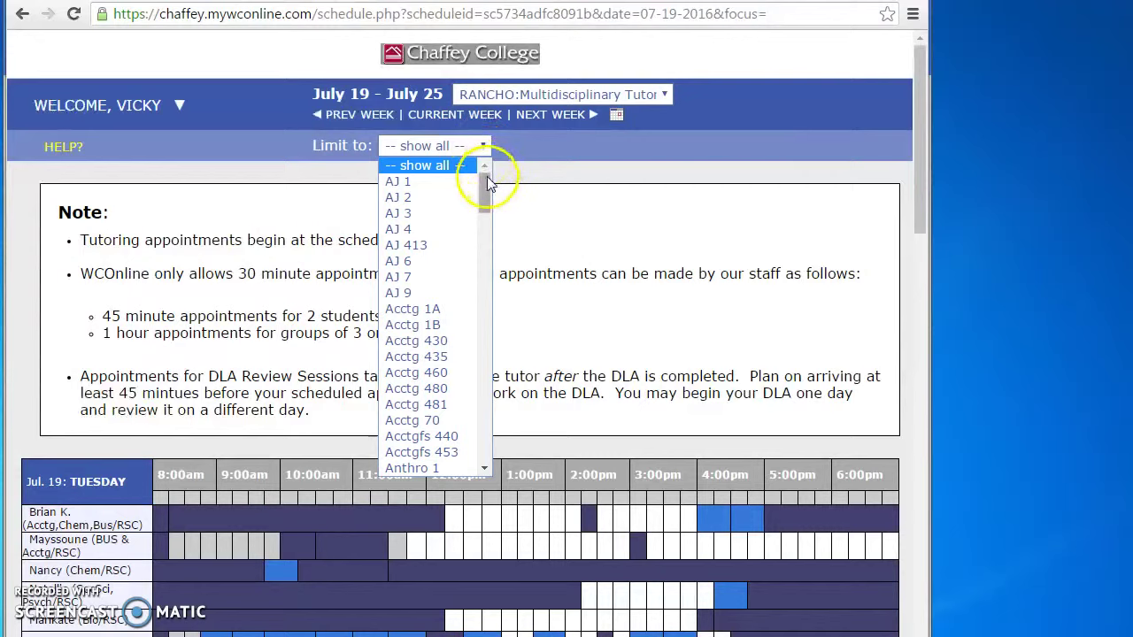
{"action": "mouse_move", "coordinate": [486, 176]}
{"action": "left_mouse_down"}
{"action": "mouse_move", "coordinate": [495, 277]}
{"action": "mouse_move", "coordinate": [483, 303]}
{"action": "left_mouse_up"}
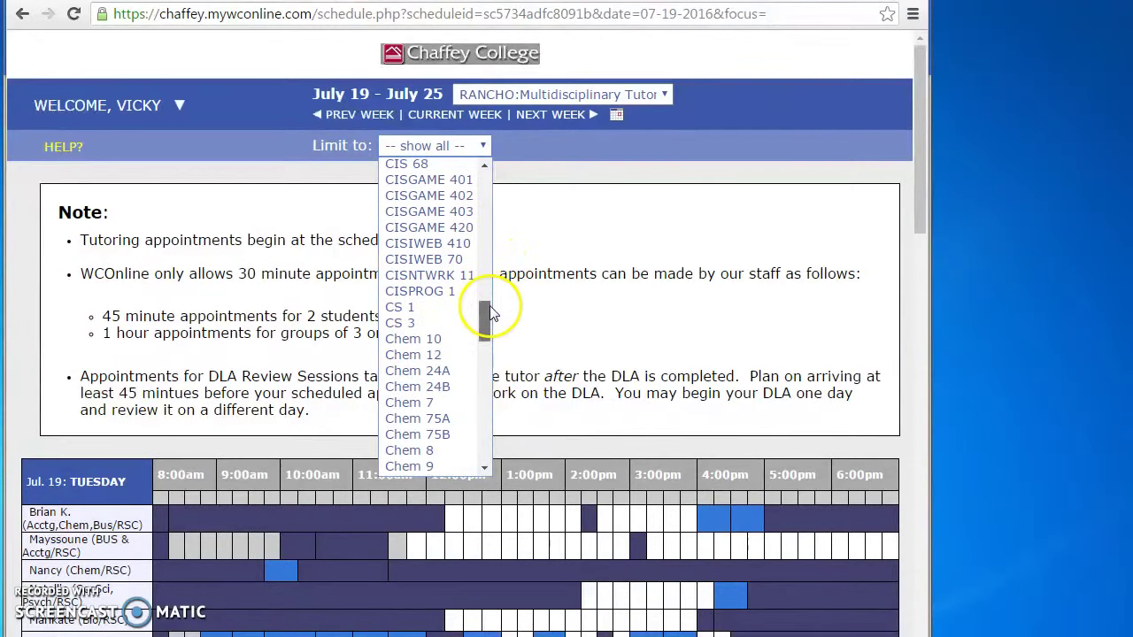
{"action": "left_click", "coordinate": [442, 341]}
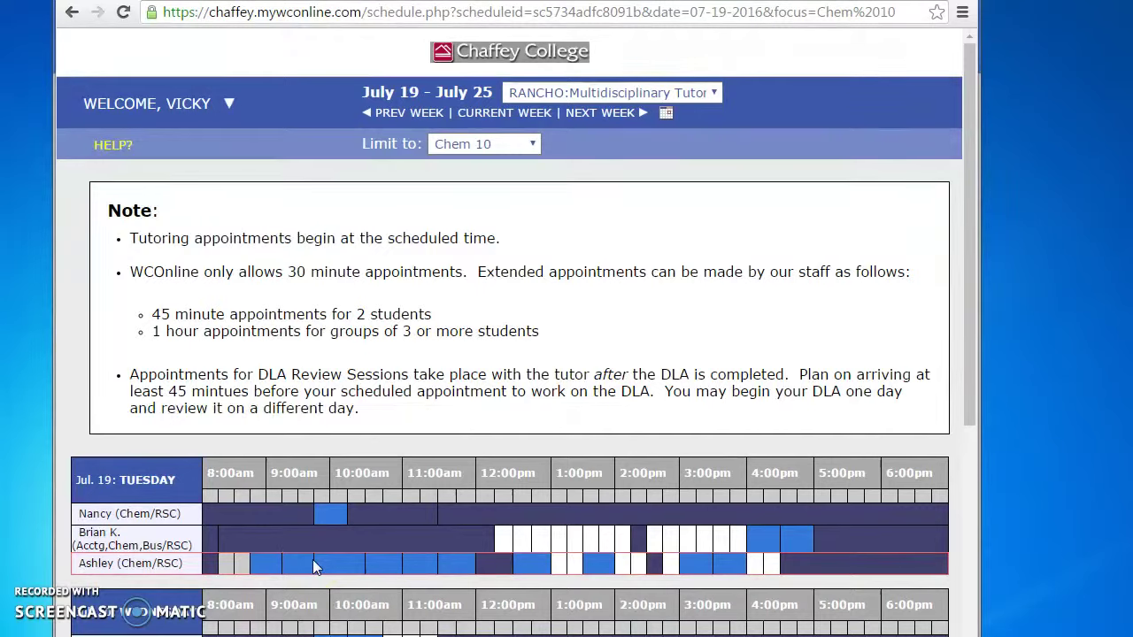
{"action": "left_click", "coordinate": [286, 511]}
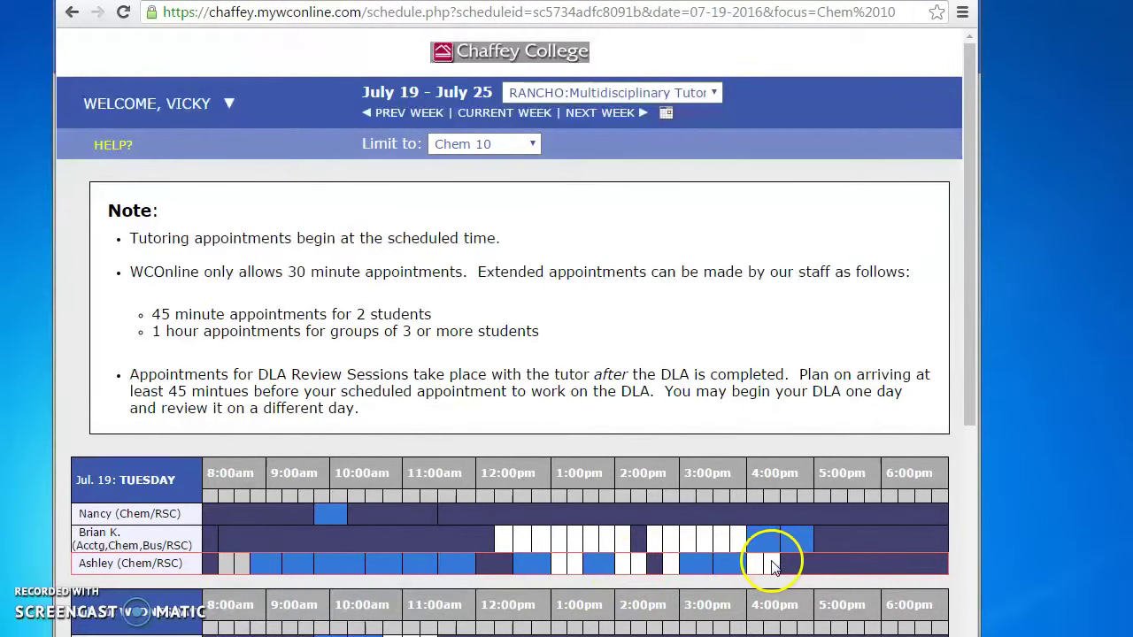
{"action": "left_click", "coordinate": [560, 549]}
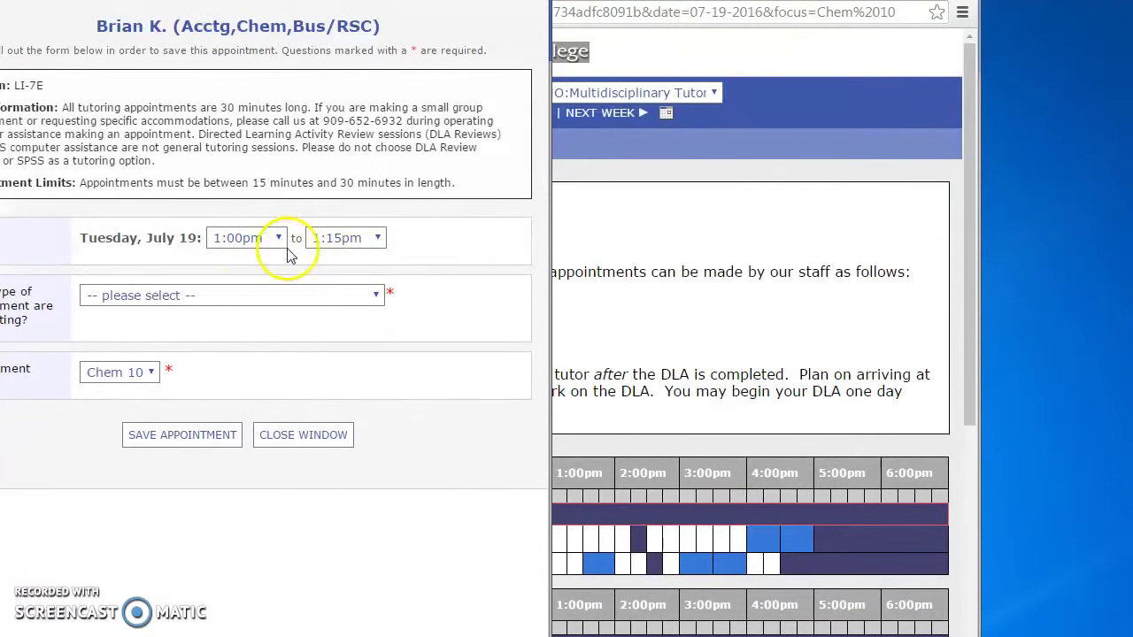
{"action": "left_click", "coordinate": [379, 244]}
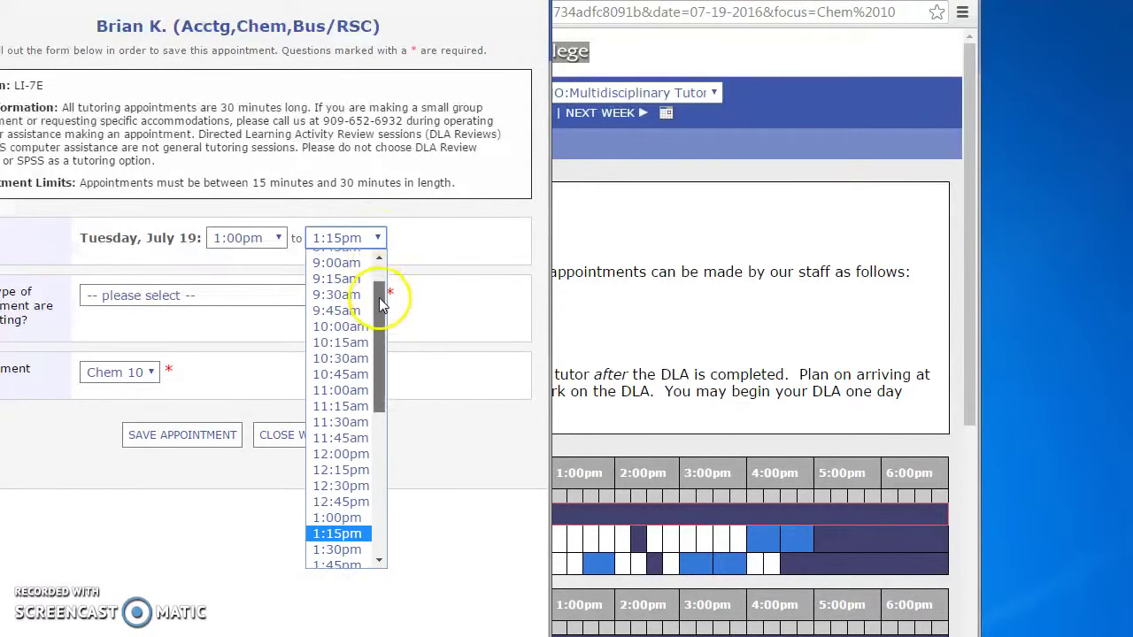
{"action": "left_click_drag", "start_coordinate": [381, 265], "coordinate": [384, 315]}
{"action": "left_click", "coordinate": [357, 499]}
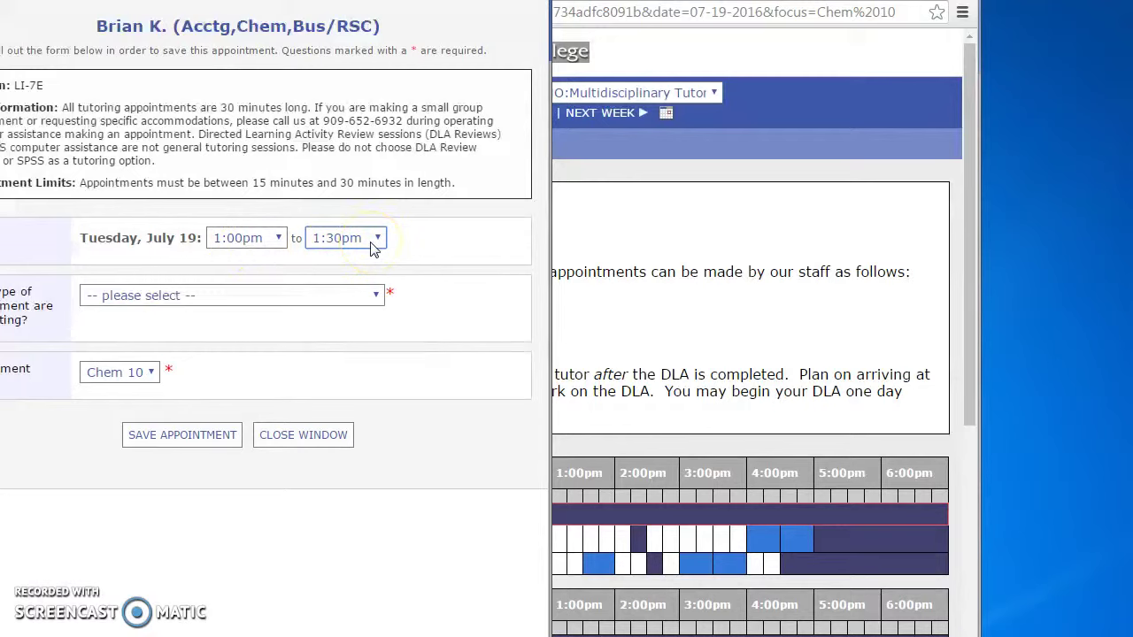
{"action": "left_click", "coordinate": [377, 293]}
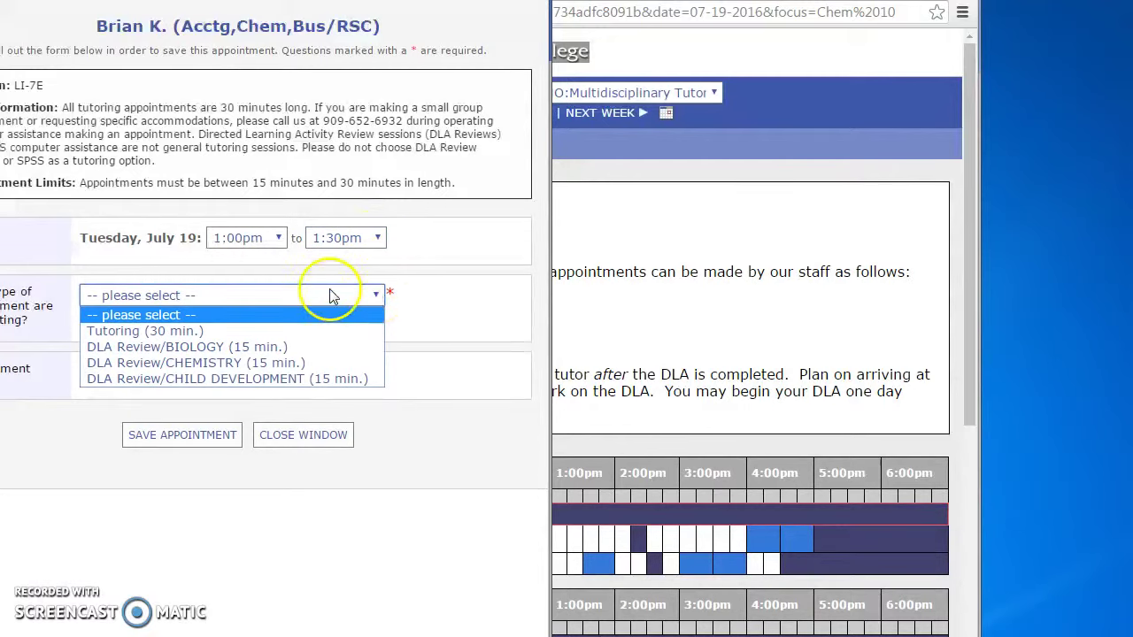
{"action": "left_click", "coordinate": [189, 333]}
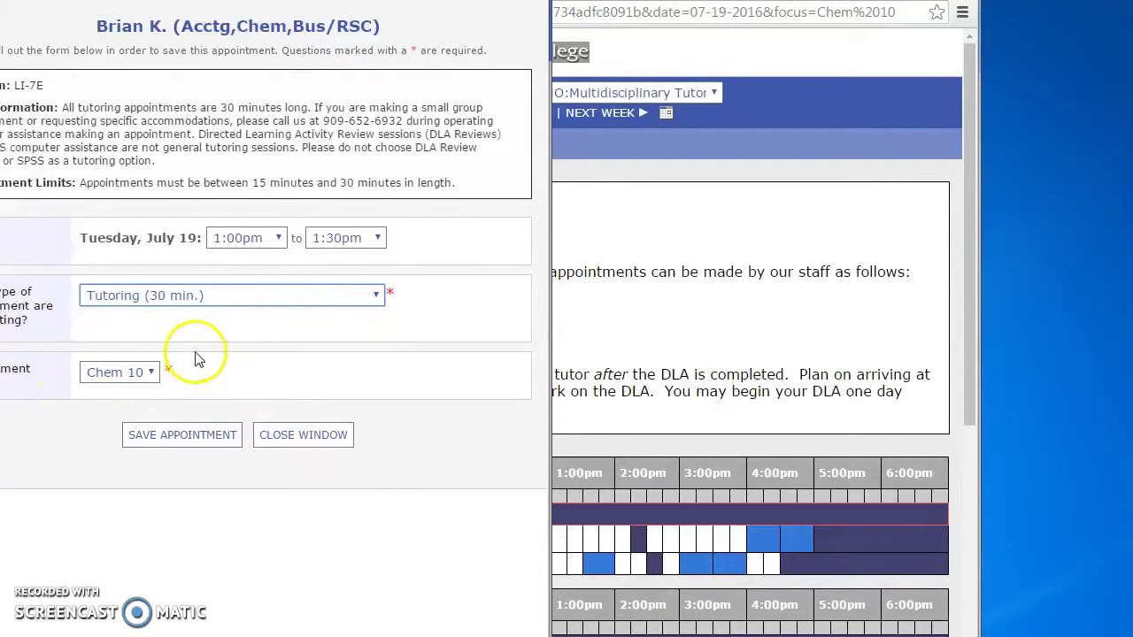
{"action": "left_click", "coordinate": [200, 441]}
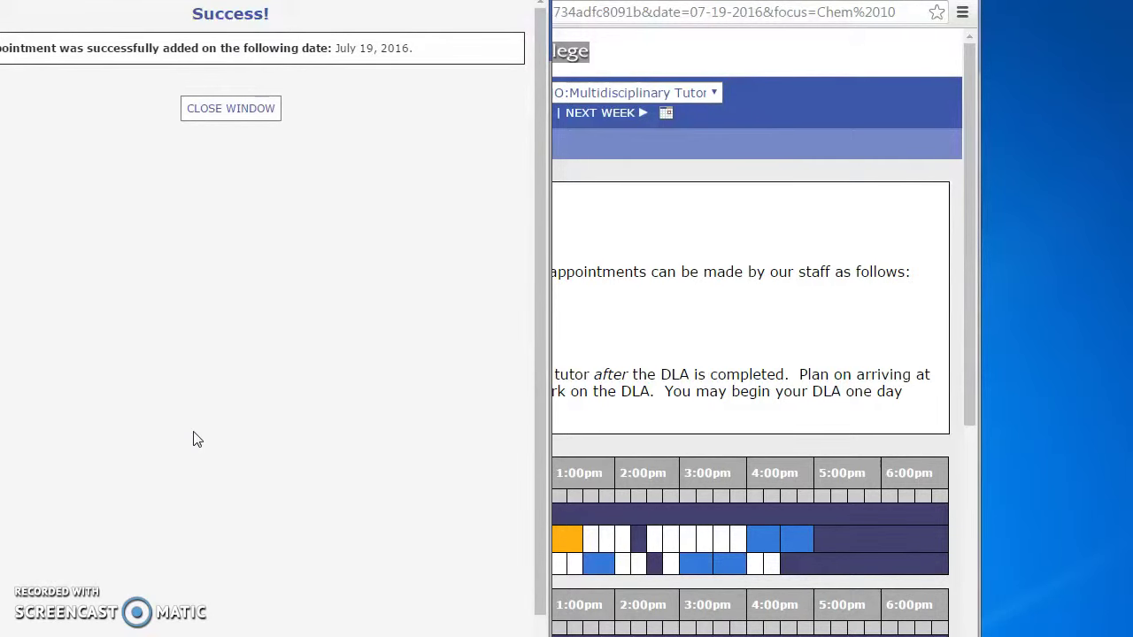
{"action": "left_click", "coordinate": [681, 536]}
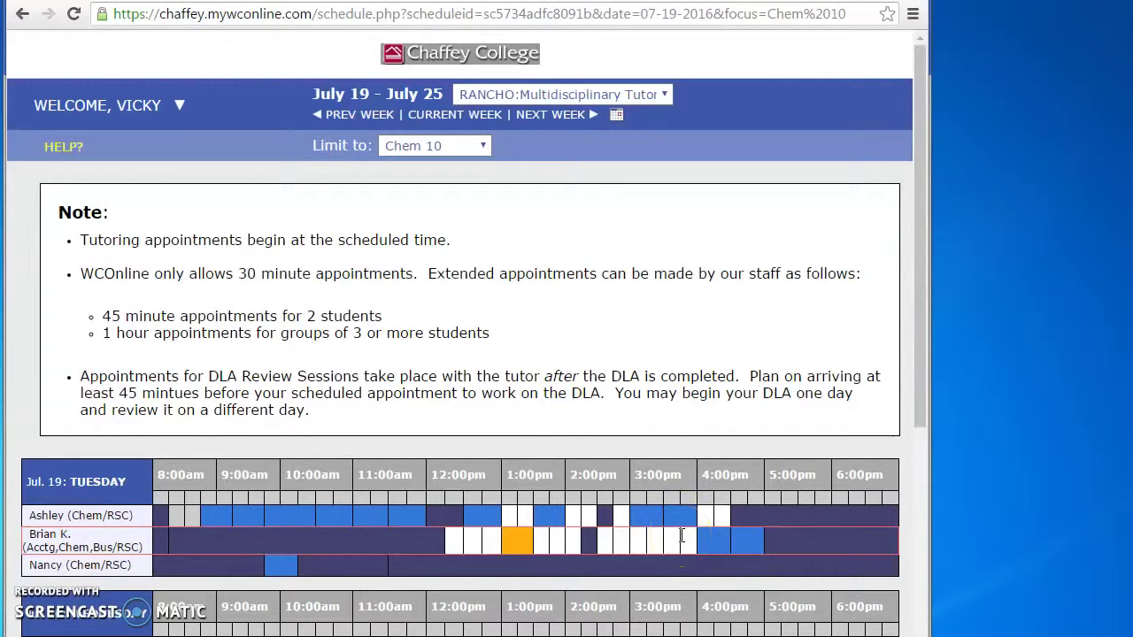
{"action": "left_click", "coordinate": [517, 551]}
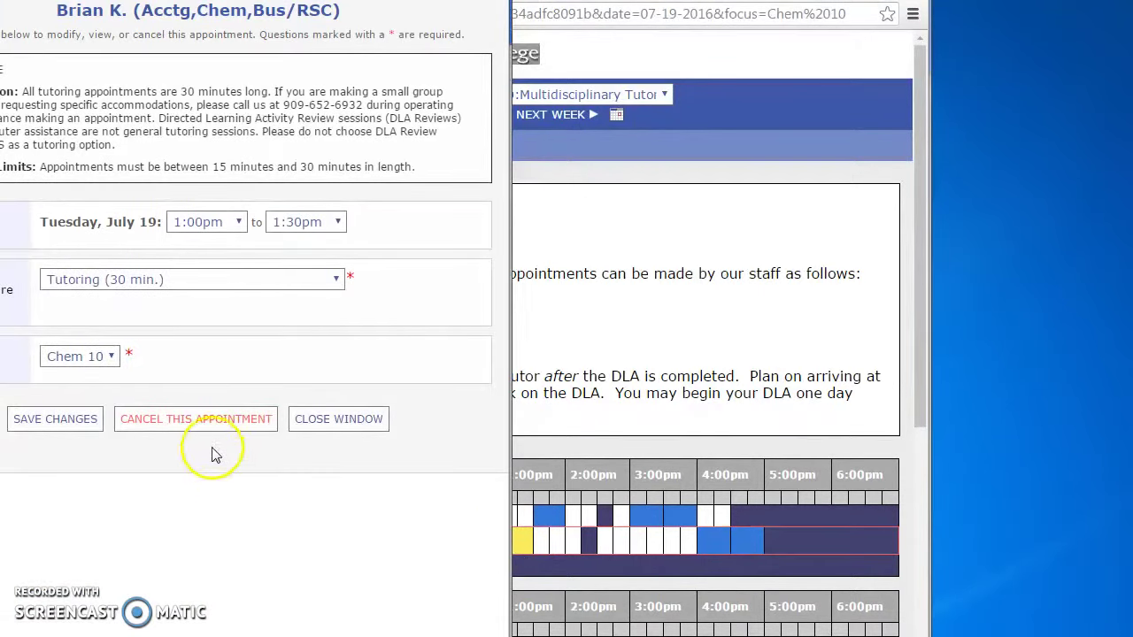
{"action": "left_click", "coordinate": [200, 421]}
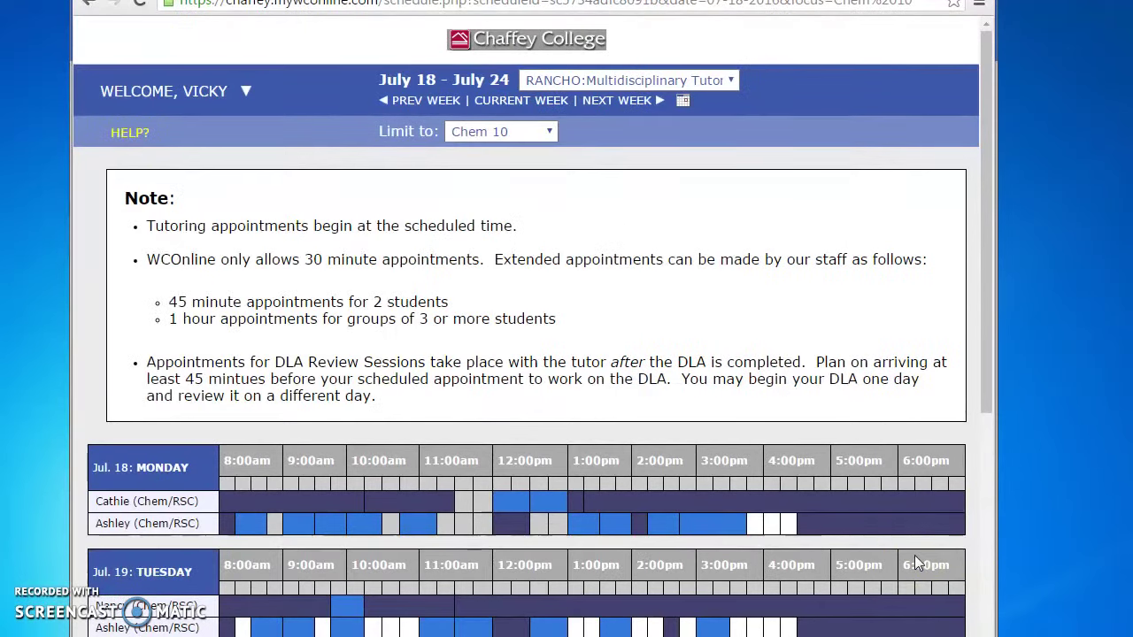
Change the schedule dropdown to RANCHO: Multidisciplinary Groups for July 18–24
{"action": "left_click", "coordinate": [707, 93]}
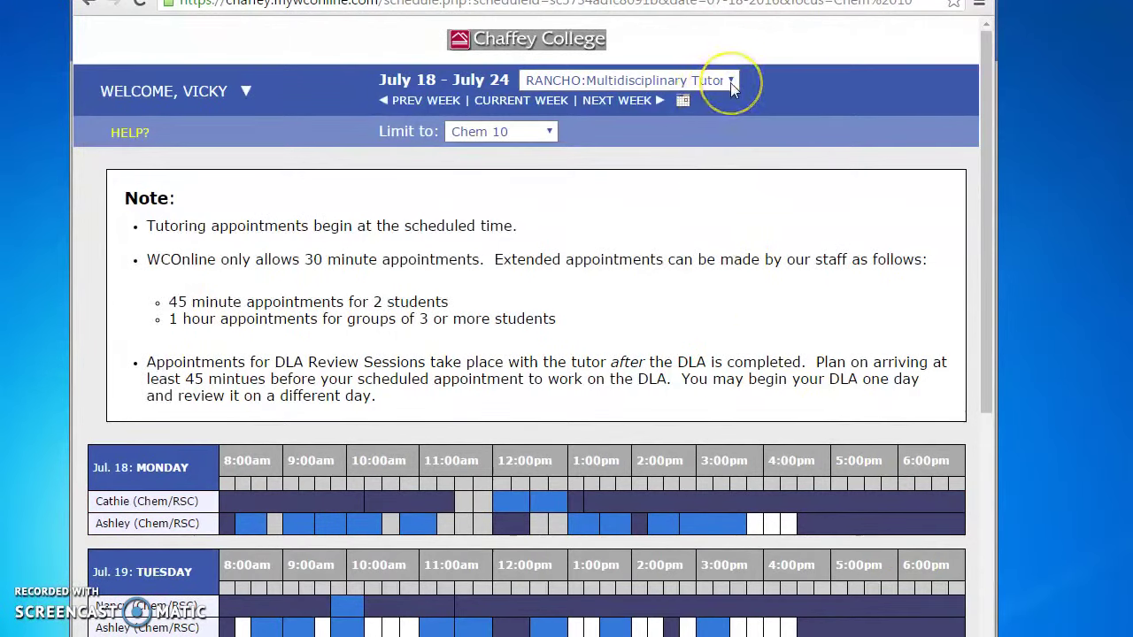
{"action": "left_click", "coordinate": [730, 82]}
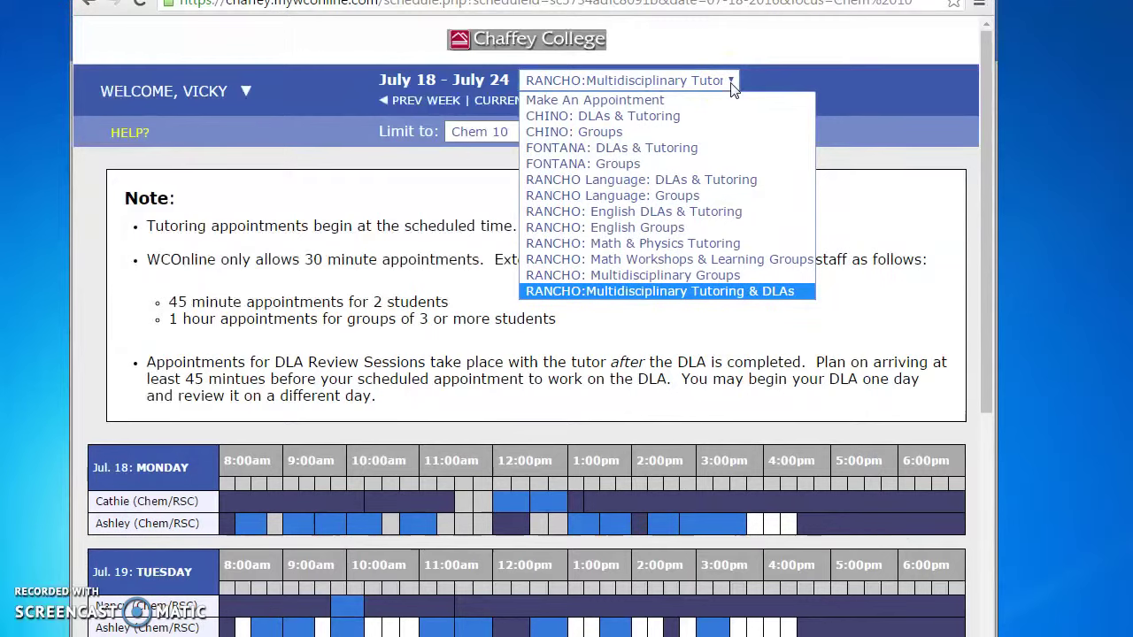
{"action": "left_click", "coordinate": [560, 280]}
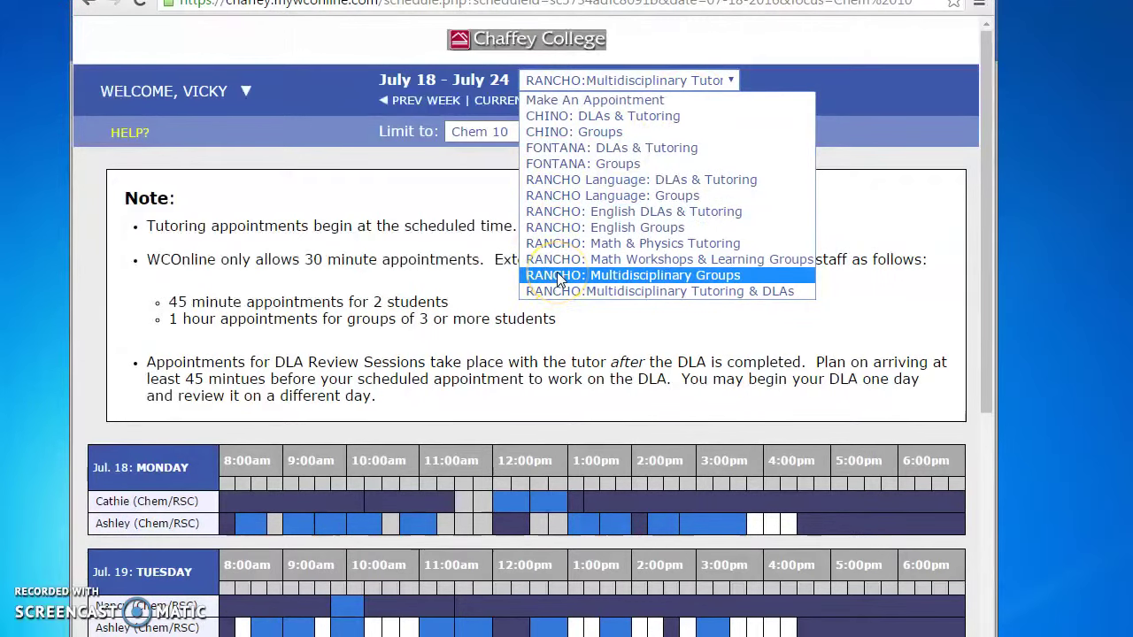
{"action": "left_click", "coordinate": [560, 280]}
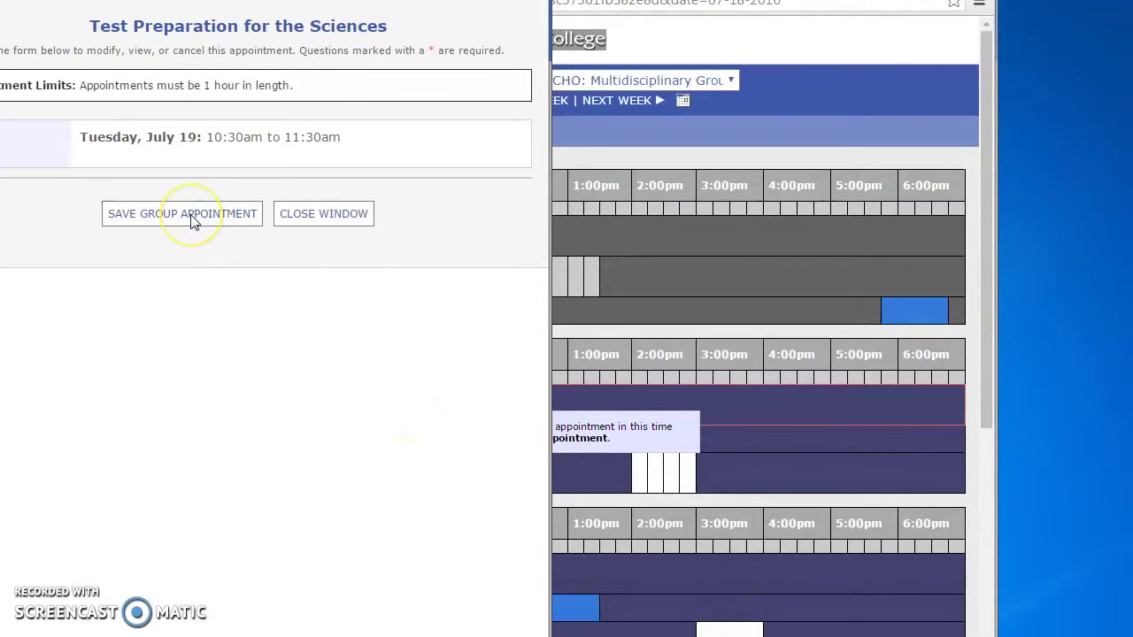
Save the Test Preparation for the Sciences group appointment for July 19, 10:30–11:30am
{"action": "left_click", "coordinate": [193, 217]}
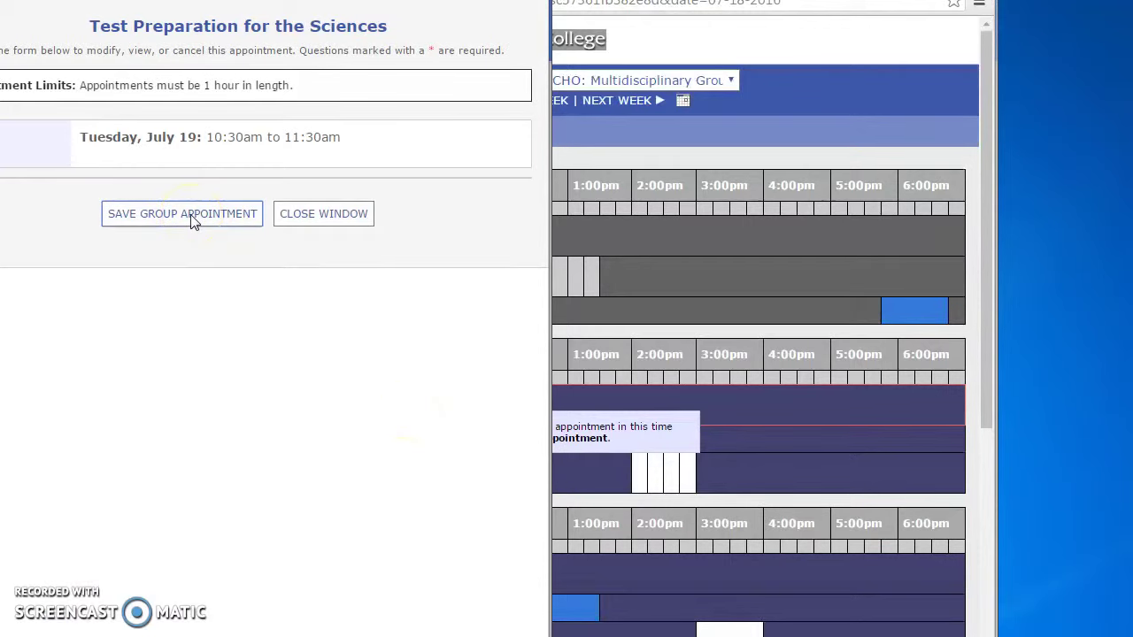